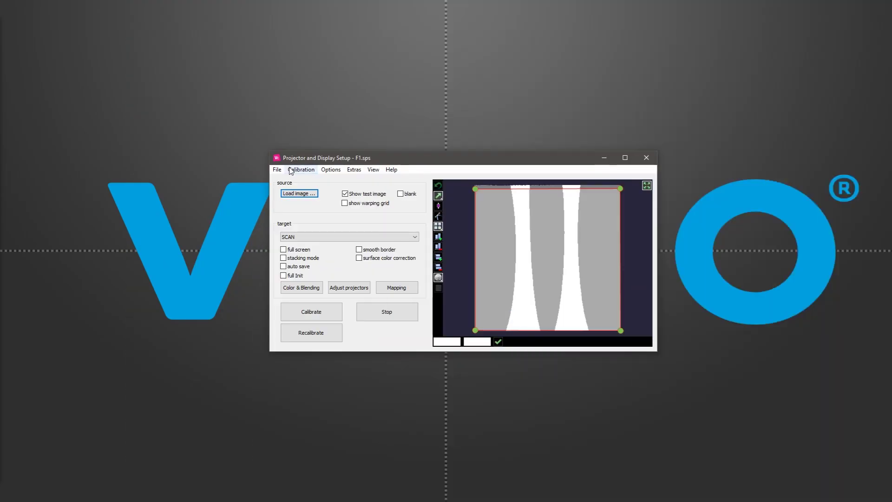
# Export the calibration mapping as F1 in VESA MPCDI v2 format with Grey8 blend depth.
pyautogui.click(277, 170)
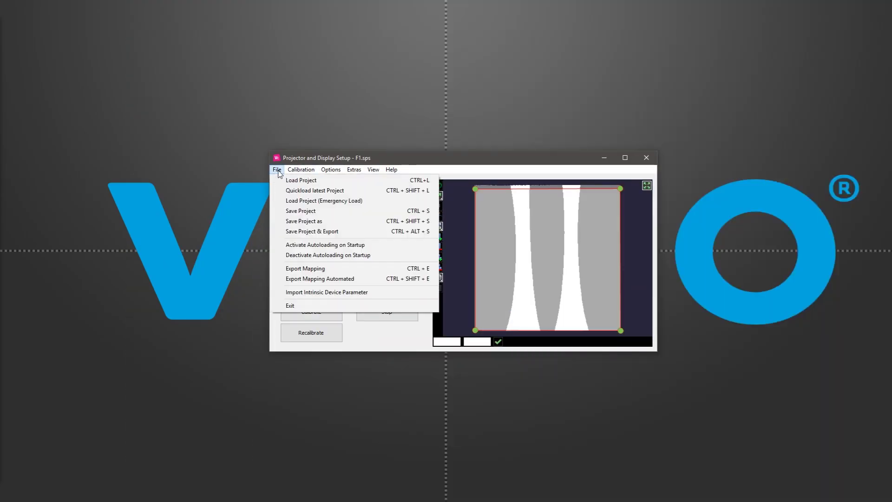
pyautogui.click(347, 269)
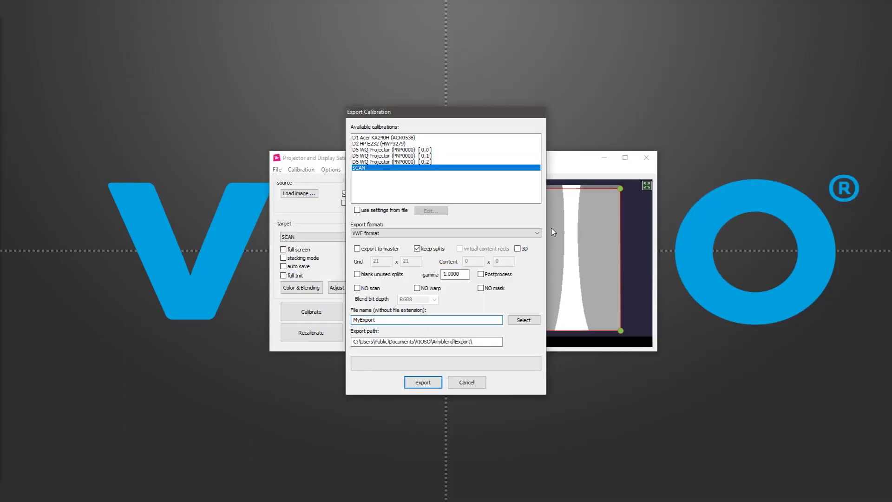
pyautogui.click(523, 235)
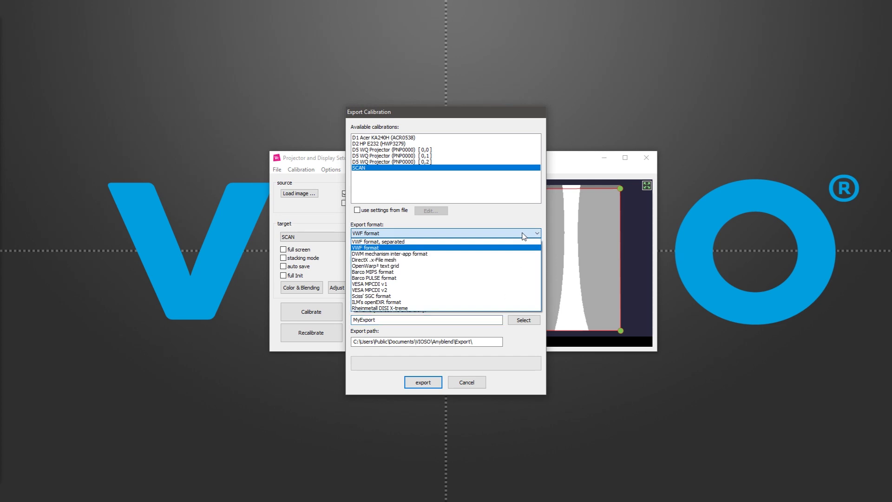
pyautogui.click(496, 290)
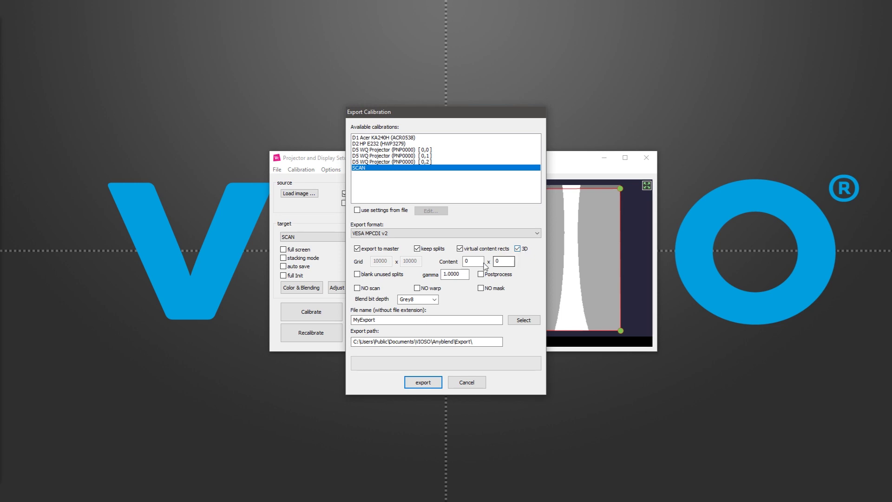
pyautogui.click(435, 299)
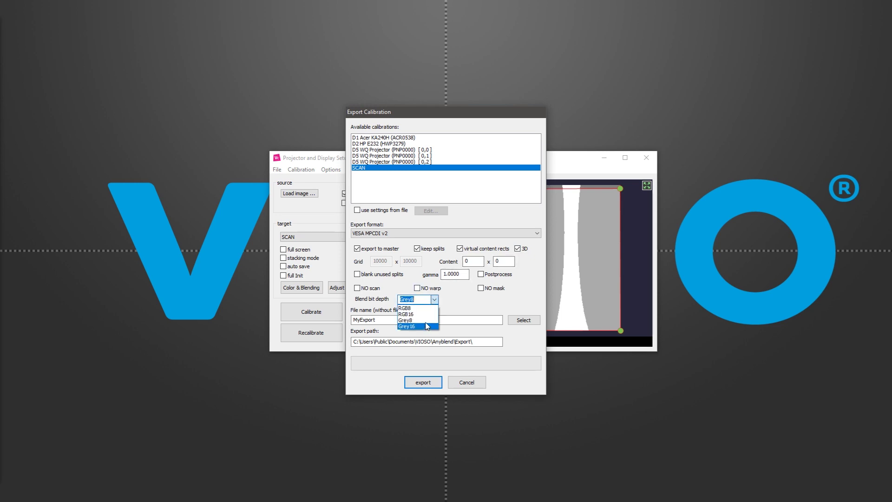
pyautogui.click(427, 321)
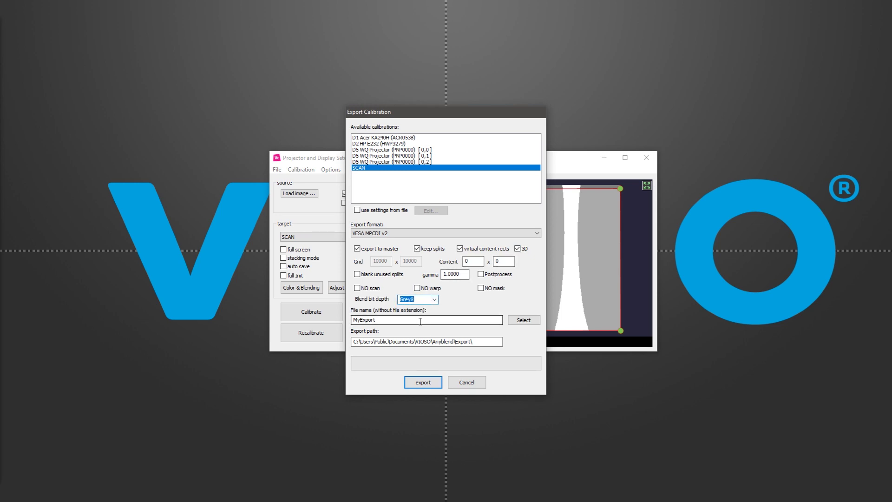
pyautogui.doubleClick(420, 321)
pyautogui.write('F1')
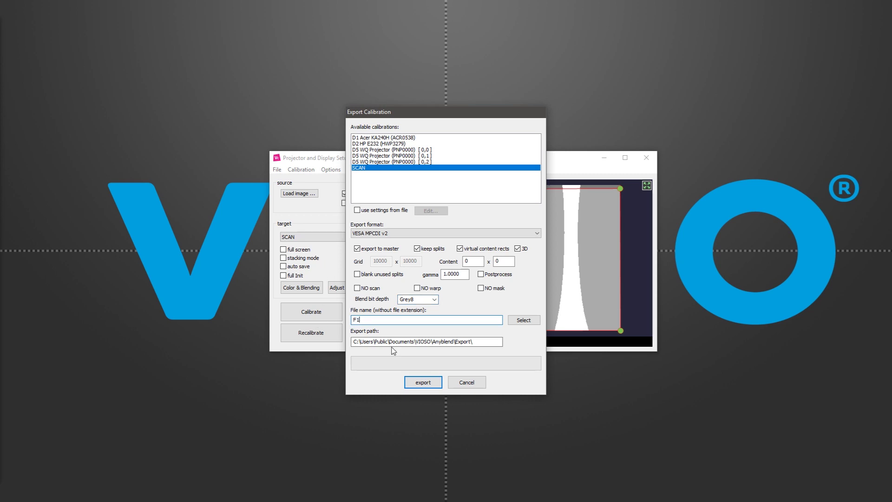
pyautogui.click(424, 383)
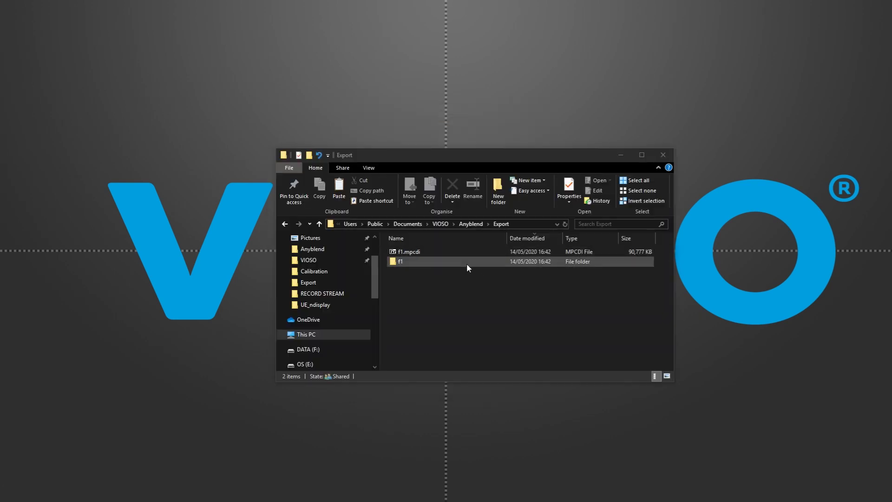
# Open the f1 export folder to view the Display0–2 files and mpcdi.xml.
pyautogui.doubleClick(469, 260)
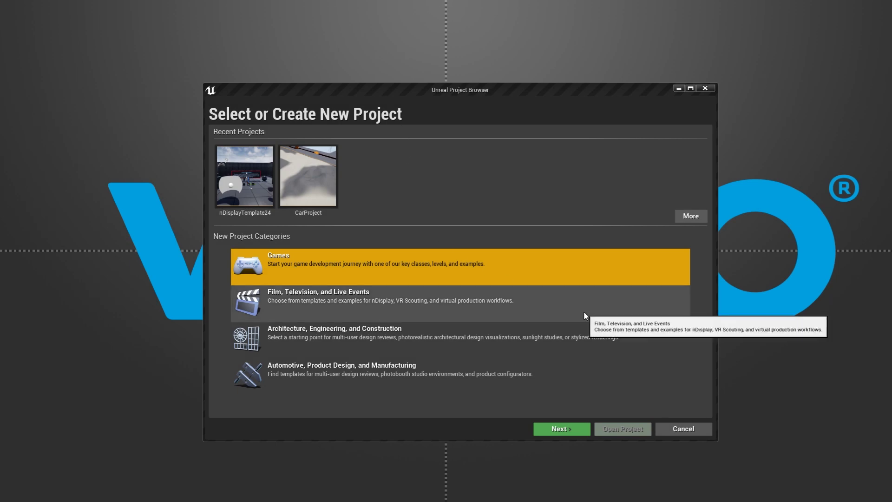
# Start a new project from the nDisplay template under Film, Television, and Live Events.
pyautogui.click(585, 314)
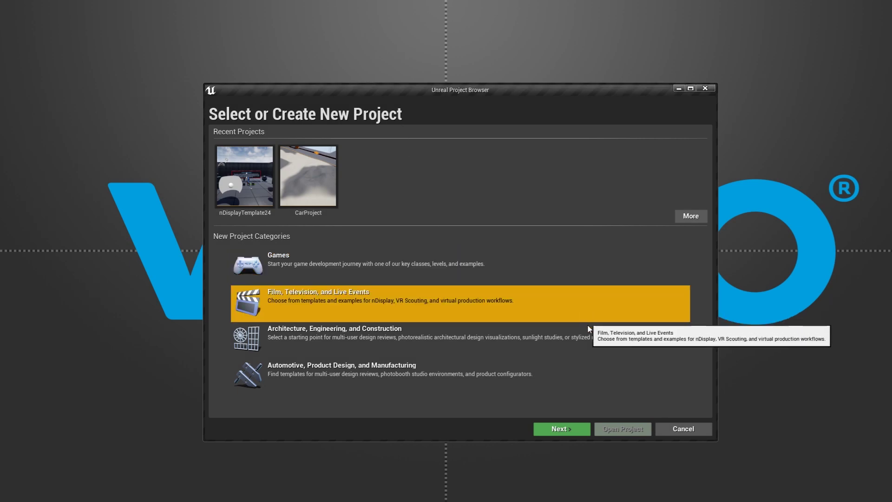
pyautogui.click(579, 430)
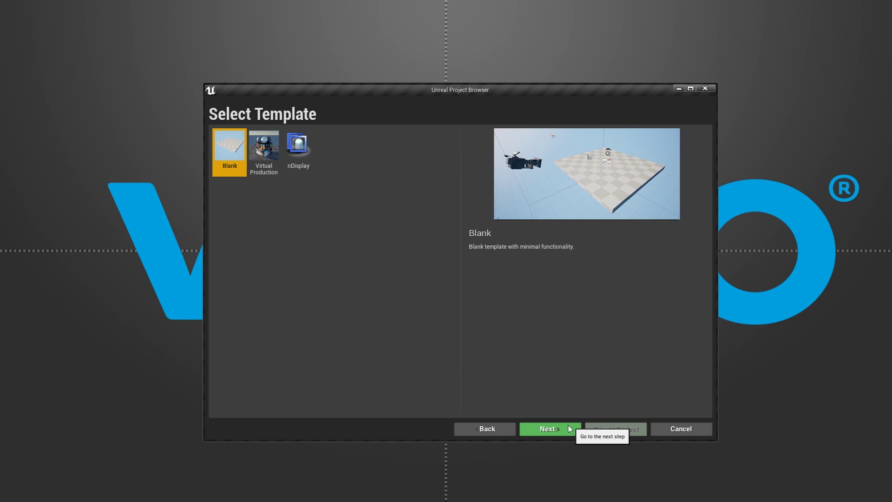
pyautogui.click(299, 163)
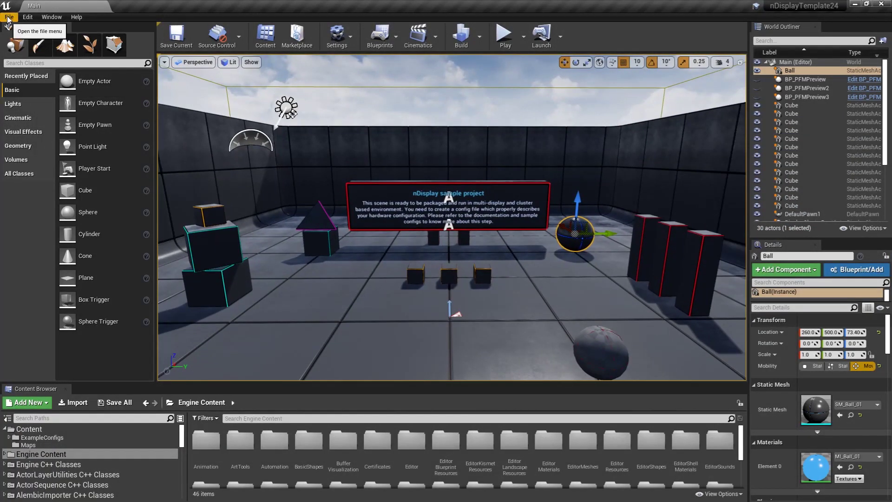
# Package the nDisplay project for Windows (64-bit).
pyautogui.click(8, 16)
pyautogui.moveTo(39, 169)
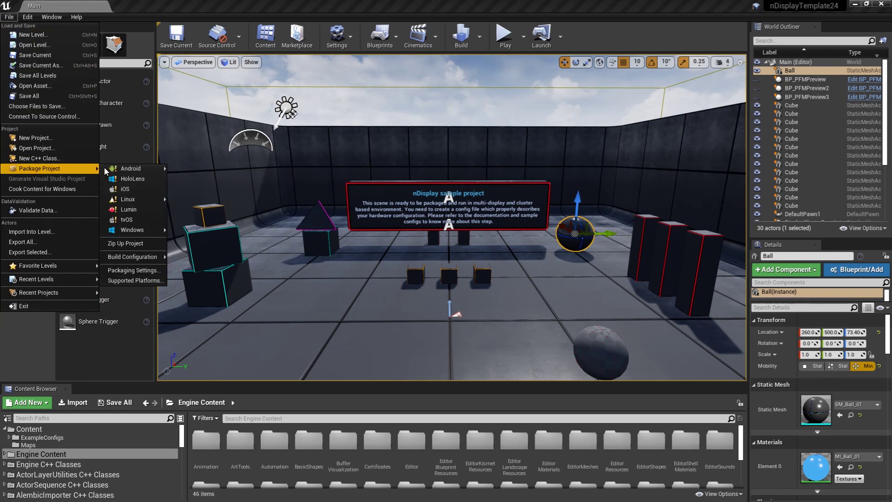
pyautogui.moveTo(138, 232)
pyautogui.click(209, 240)
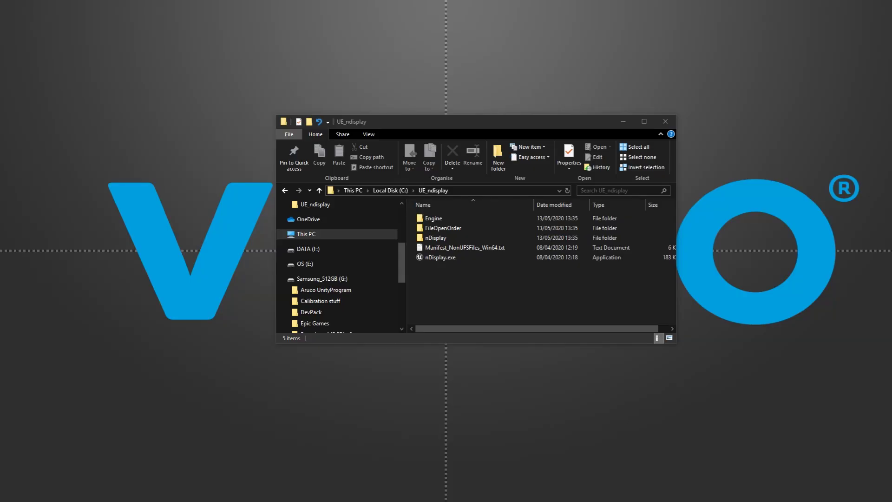
# Box-select all five packaged items, including nDisplay.exe and the Engine and nDisplay folders.
pyautogui.moveTo(511, 297)
pyautogui.mouseDown()
pyautogui.moveTo(465, 198)
pyautogui.moveTo(511, 300)
pyautogui.mouseUp()
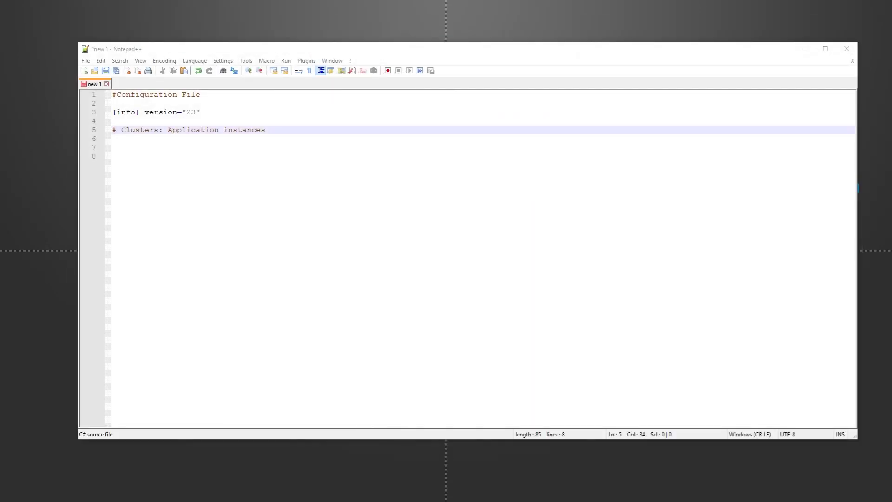
# Paste the four cluster_node lines onto line 7 of the config.
pyautogui.click(160, 148)
pyautogui.write('[cluster_node] id="node_1" addr="192.168.1.100" window="wnd_0" master="true" sound="true" [cluster_node] id="node_2" addr="192.168.1.110" window="wnd_1" [cluster_node] id="node_3" addr="192.168.1.111" window="wnd_2" [cluster_node] id="node_4" addr="192.168.1.112" window="wnd_3"')
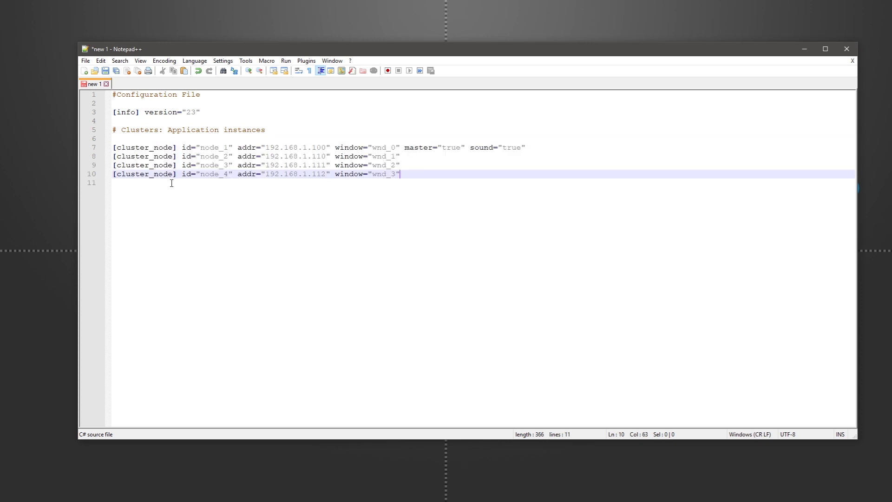
pyautogui.moveTo(280, 148)
pyautogui.mouseDown()
pyautogui.moveTo(325, 148)
pyautogui.moveTo(268, 147)
pyautogui.mouseUp()
# Paste the [window] definitions below the nodes and bookmark window lines 14–17.
pyautogui.click(336, 192)
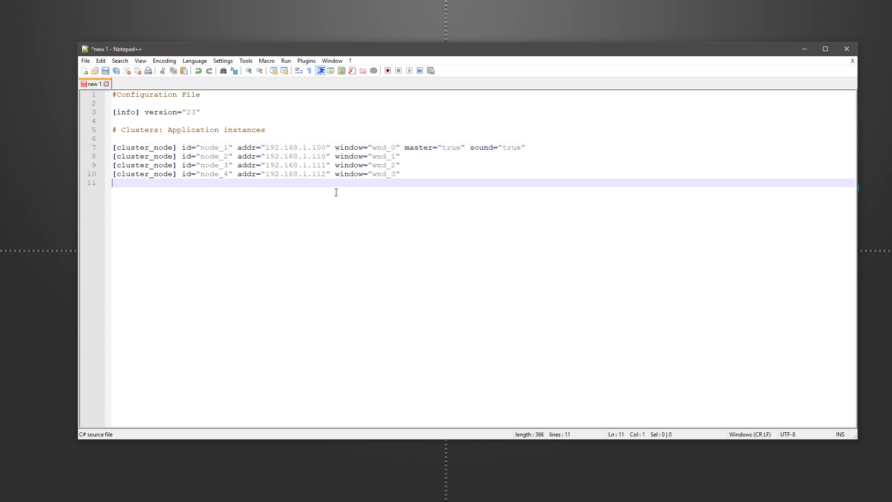
pyautogui.write('# Window definitions.  [window] id=wnd_0 fullscreen=true WinX=0 WinY=0   ResX=1920 ResY=1080 viewports="vp_0" [window] id=wnd_1 fullscreen=true WinX=0 WinY=0   ResX=1600 ResY=2560 viewports="vp_1" [window] id=wnd_2 fullscreen=true WinX=0 WinY=0   ResX=1600 ResY=2560 viewports="vp_2" [window] id=wnd_3 fullscreen=true WinX=0 WinY=0   ResX=1600 ResY=2560 viewports="vp_3"')
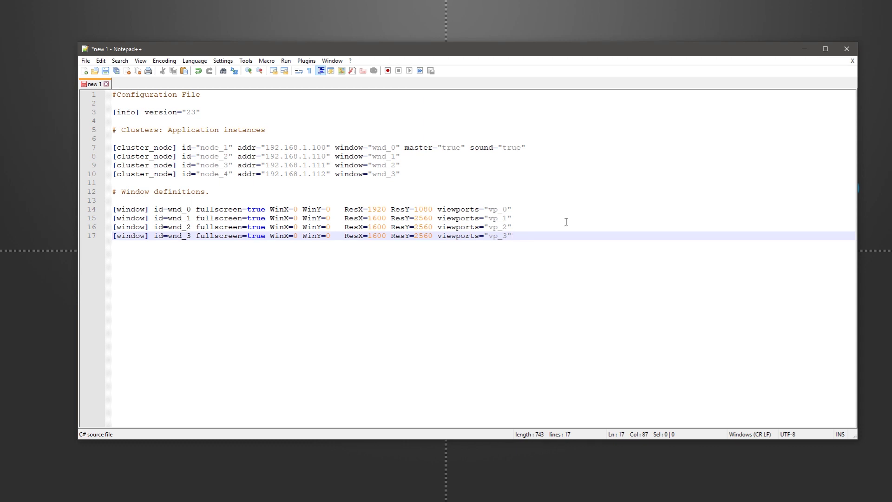
pyautogui.click(100, 209)
pyautogui.click(97, 216)
pyautogui.click(97, 226)
pyautogui.click(95, 236)
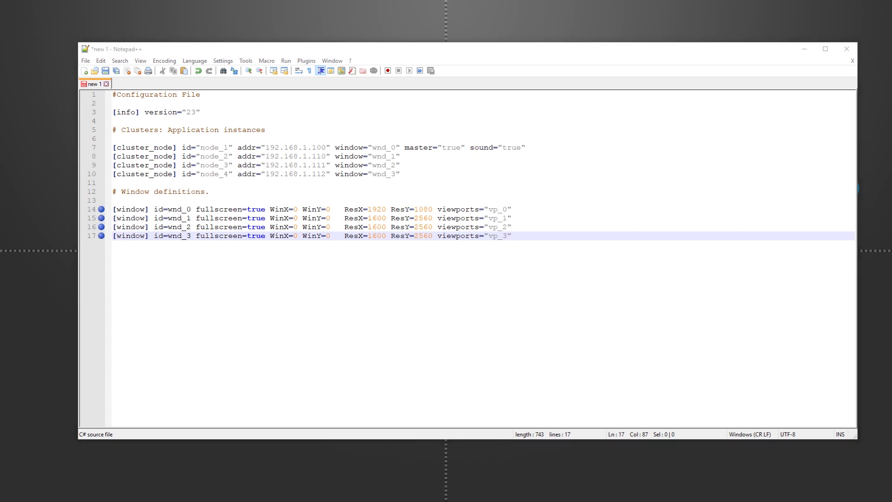
# Add a blank line after the windows and paste the viewport definitions vp_0–vp_3.
pyautogui.click(571, 235)
pyautogui.press('Return')
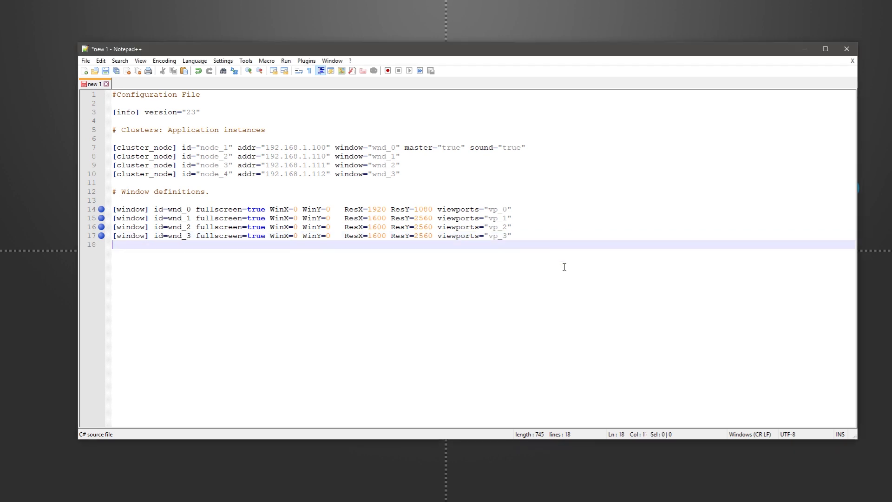
pyautogui.press('Return')
pyautogui.press('Return')
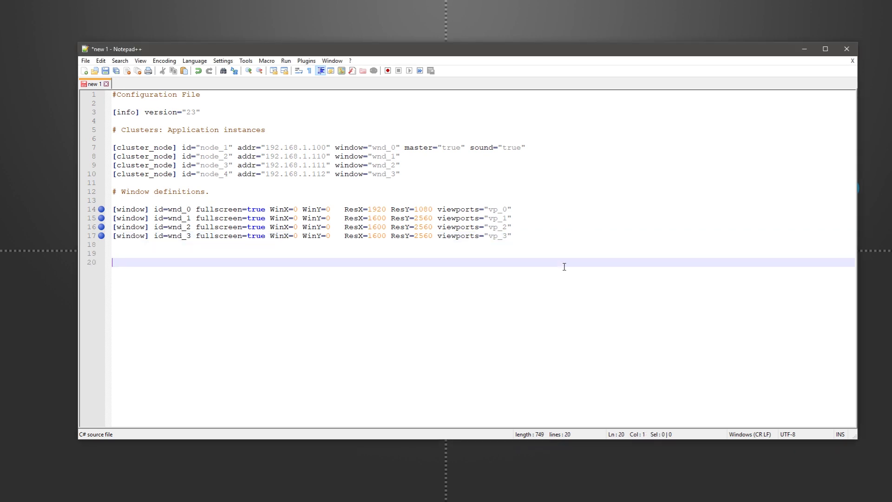
pyautogui.write('# Viewports. Each window has a single viewport that covers the whole window space [viewport] id=vp_0 x=0 y=0  width=1920 height=1080 projection=proj_0 [viewport] id=vp_1 x=0 y=0  width=1600 height=2560 projection=proj_1 [viewport] id=vp_2 x=0 y=0  width=1600 height=2560 projection=proj_2 [viewport] id=vp_3 x=0 y=0  width=1600 height=2560 projection=proj_3')
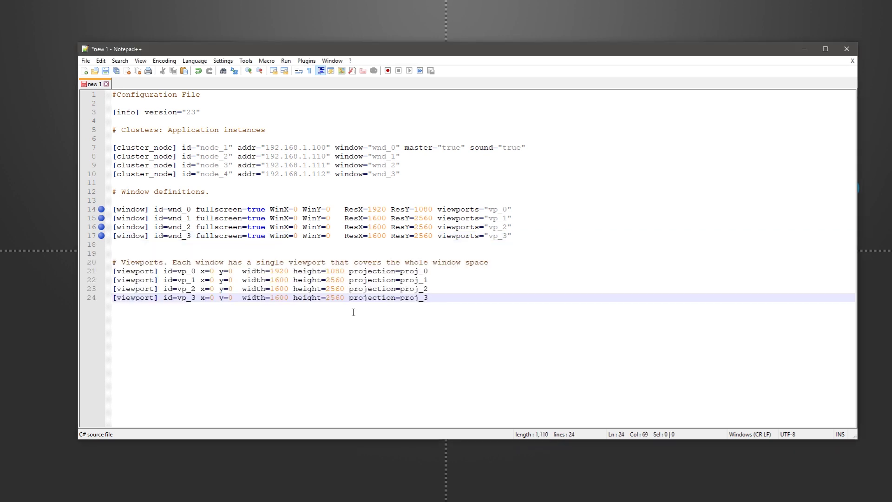
# Remove the bookmarks from window lines 14–17.
pyautogui.click(97, 236)
pyautogui.click(98, 227)
pyautogui.click(96, 210)
pyautogui.click(98, 218)
# Paste the MPCDI projection lines proj_0–proj_3 after the last viewport.
pyautogui.click(448, 273)
pyautogui.click(502, 319)
pyautogui.press('Return')
pyautogui.press('Return')
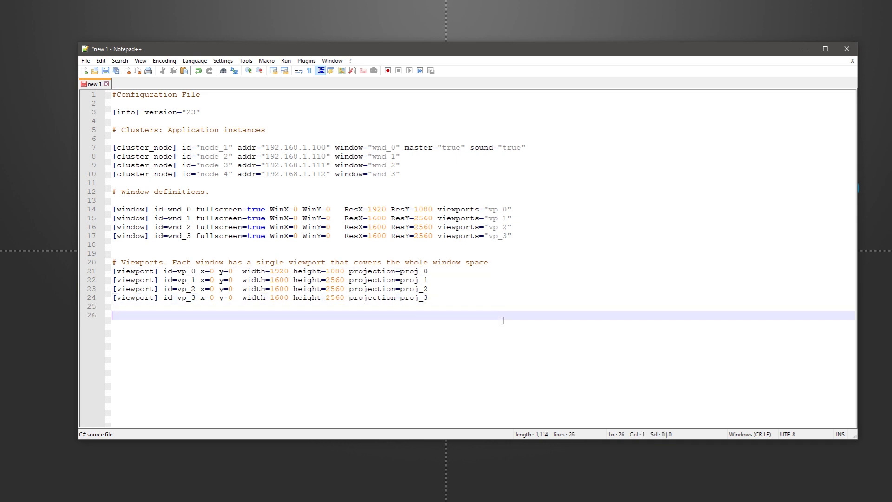
pyautogui.write('# MPCDI Configuration [projection] id=proj_0 type="simple"screen="scr_1" [projection] id=proj_1 type="mpcdi" pfm="C:\\UE_ndisplay\\F1\\Display0.pfm" alpha="C:\\UE_ndisplay\\F1\\Display0.png" alpha_gamma=2 scale=1 [projection] id=proj_2 type="mpcdi" pfm="C:\\UE_ndisplay\\F1\\Display1.pfm" alpha="C:\\UE_ndisplay\\F1\\Display1.png" alpha_gamma=2 scale=1 [projection] id=proj_3 type="mpcdi" pfm="C:\\UE_ndisplay\\F1\\Display2.pfm" alpha="C:\\UE_ndisplay\\F1\\Display2.png" alpha_gamma=2 scale=1')
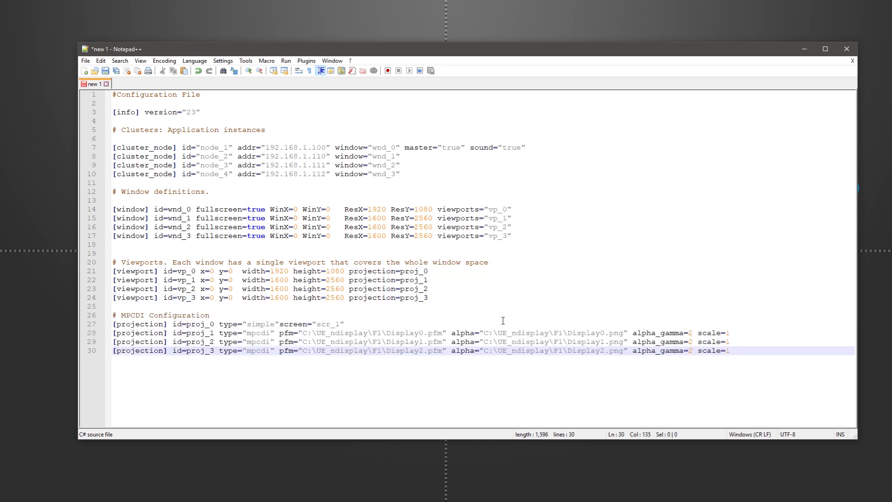
# Highlight the mpcdi, pfm, alpha and png terms to check the projection lines.
pyautogui.doubleClick(250, 325)
pyautogui.click(255, 333)
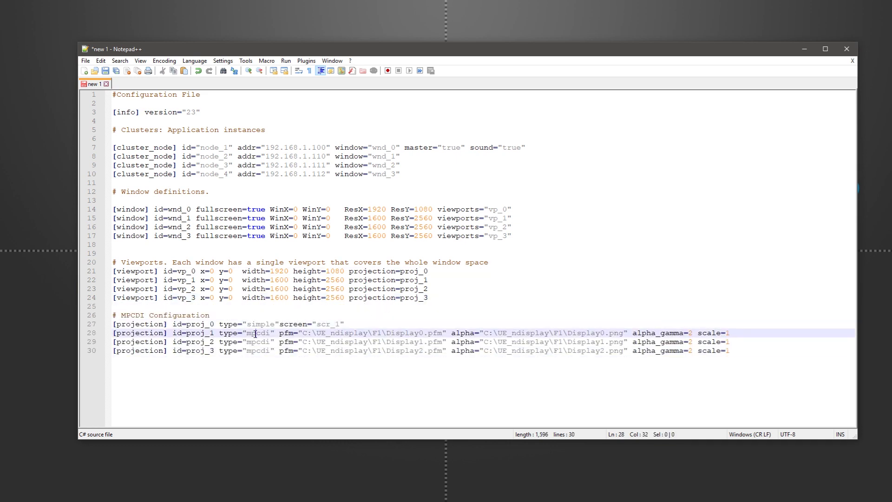
pyautogui.doubleClick(255, 333)
pyautogui.doubleClick(286, 334)
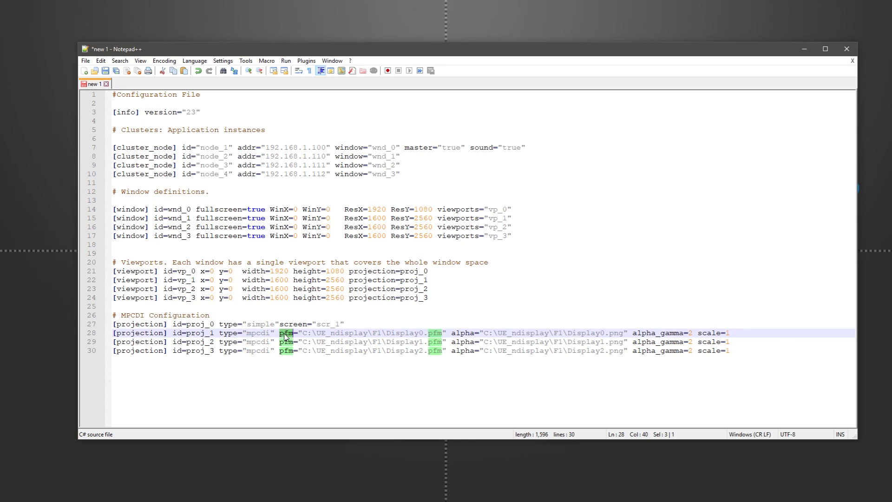
pyautogui.doubleClick(463, 333)
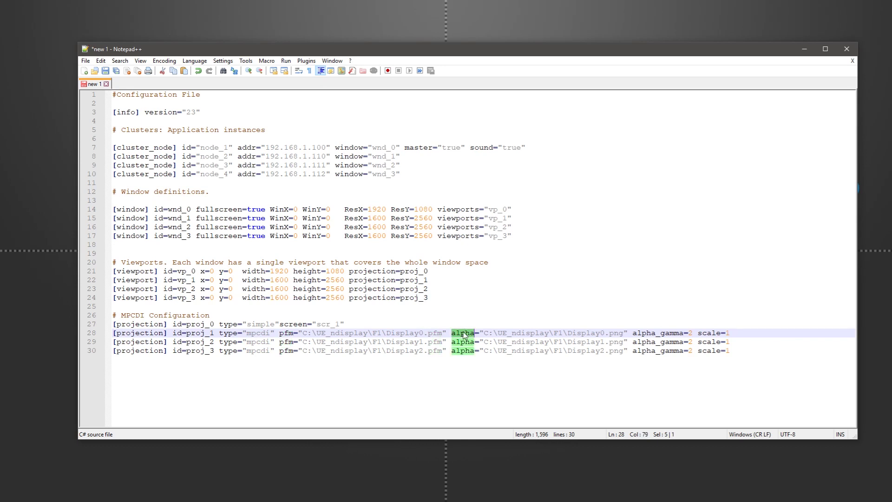
pyautogui.doubleClick(615, 333)
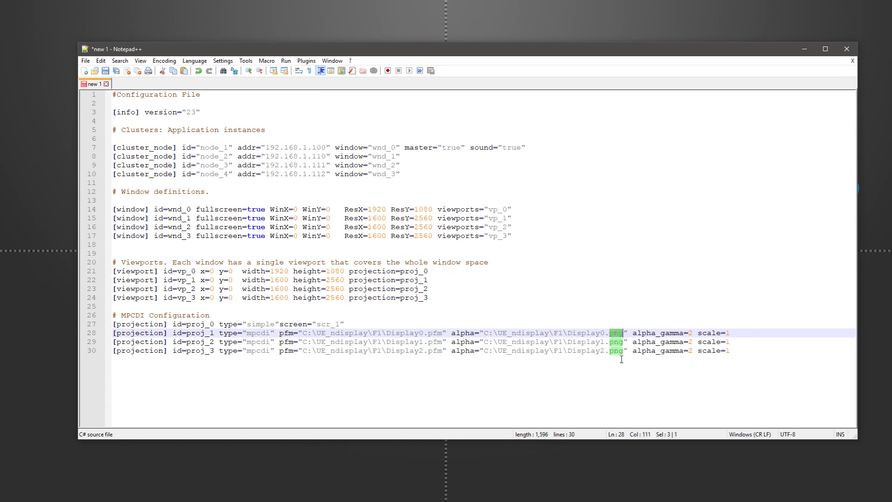
pyautogui.click(632, 333)
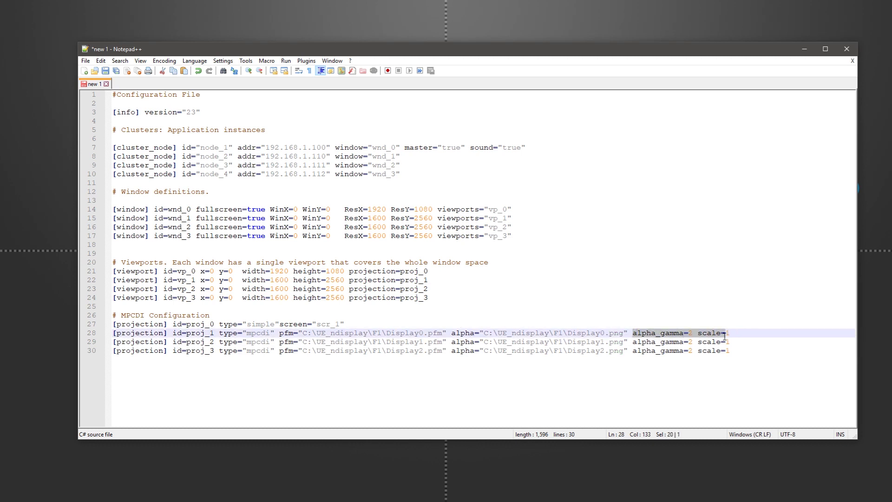
# Append the # Monitor Screen scr_1 [screen] definition at the end of the file.
pyautogui.hotkey('ctrl', 'End')
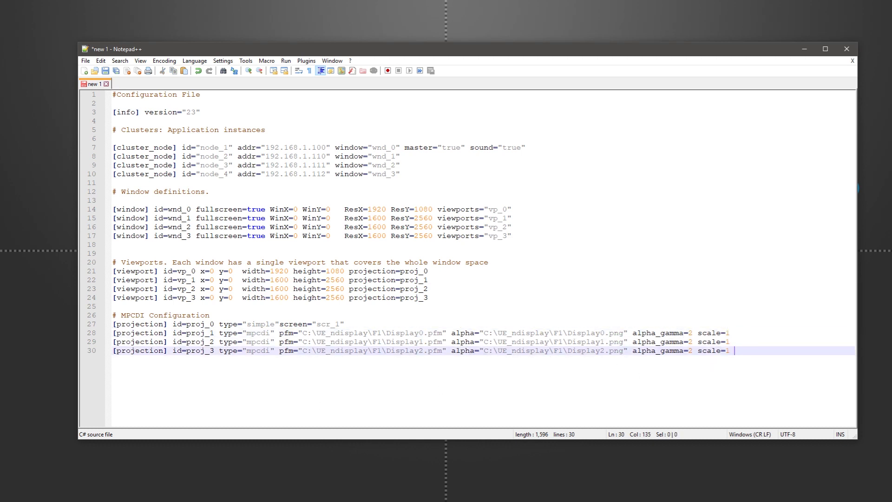
pyautogui.press('Return')
pyautogui.press('Return')
pyautogui.write('# Monitor Screen [screen] id="scr_1" loc="X=0,Y=0,Z=0" rot="P=0,Y=0,R=0" size="X=0.3,Y=0.2"')
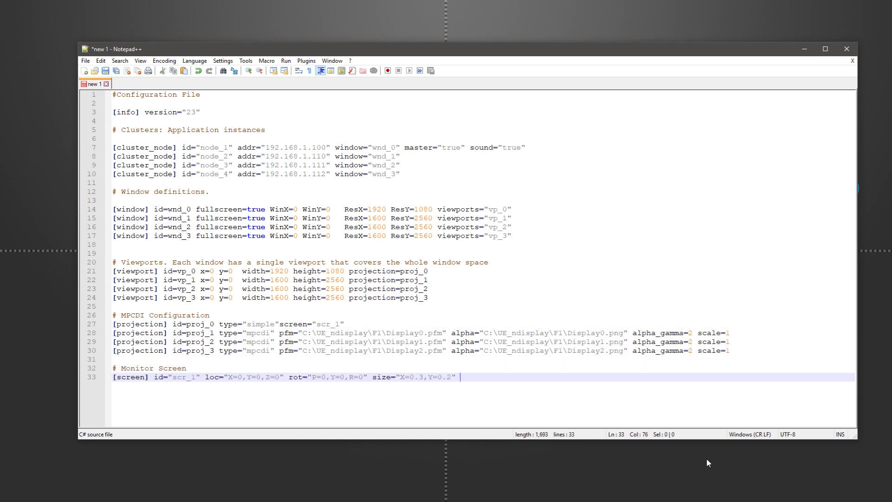
# Paste the default camera_static camera lines and make the editor window taller.
pyautogui.click(484, 376)
pyautogui.press('Return')
pyautogui.write('# Default nDisplay camera [camera] id=camera_static loc="X=0,Y=0,Z=0"')
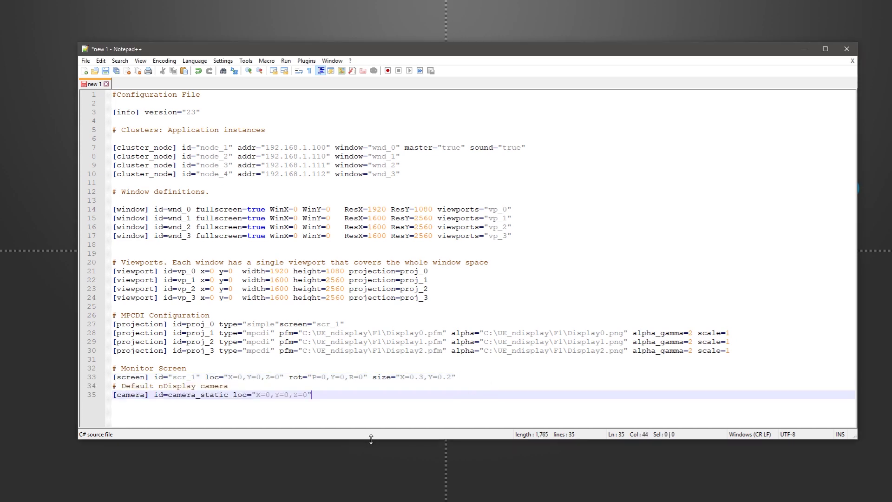
pyautogui.moveTo(372, 439); pyautogui.dragTo(365, 487)
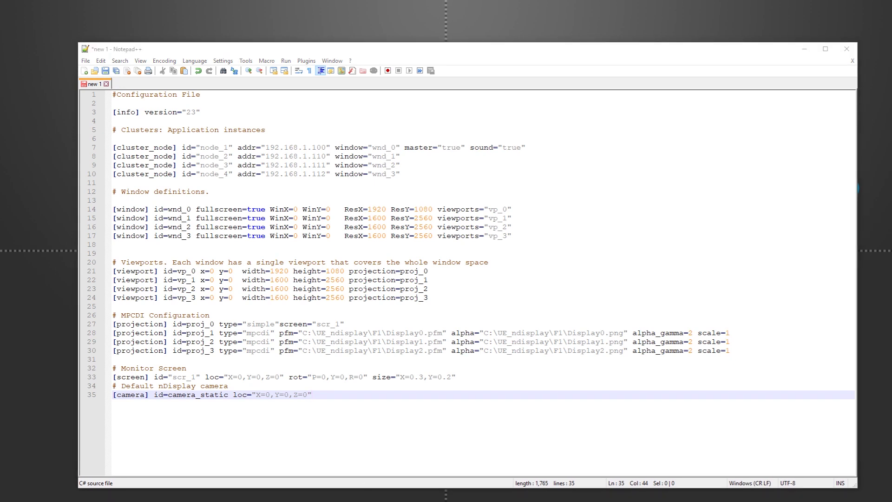
# Append the commented #[general] and #[network] lines and save the config file.
pyautogui.write('#[general] swap_sync_policy="1" #[network] cln_conn_tries_amount="10" cln_conn_retry_delay="1000" game_start_timeout="30000" barrier_wait_timeout="5000"')
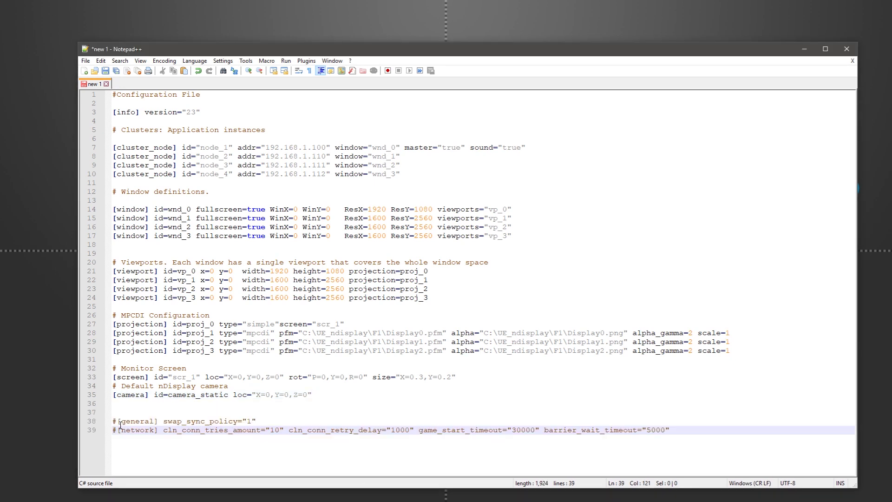
pyautogui.doubleClick(136, 421)
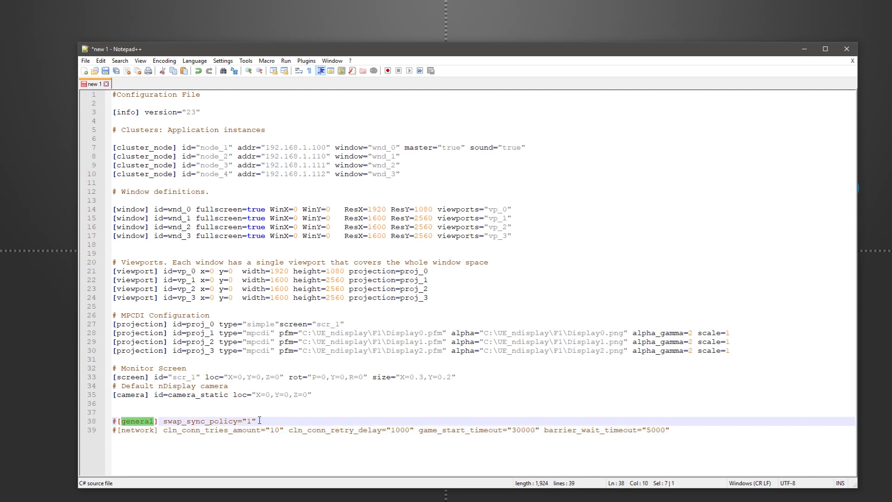
pyautogui.doubleClick(145, 432)
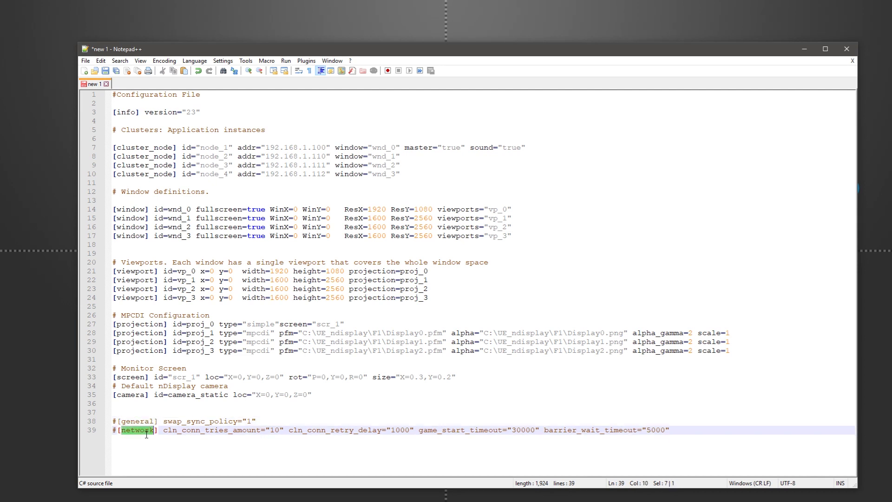
pyautogui.press('End')
pyautogui.click(85, 61)
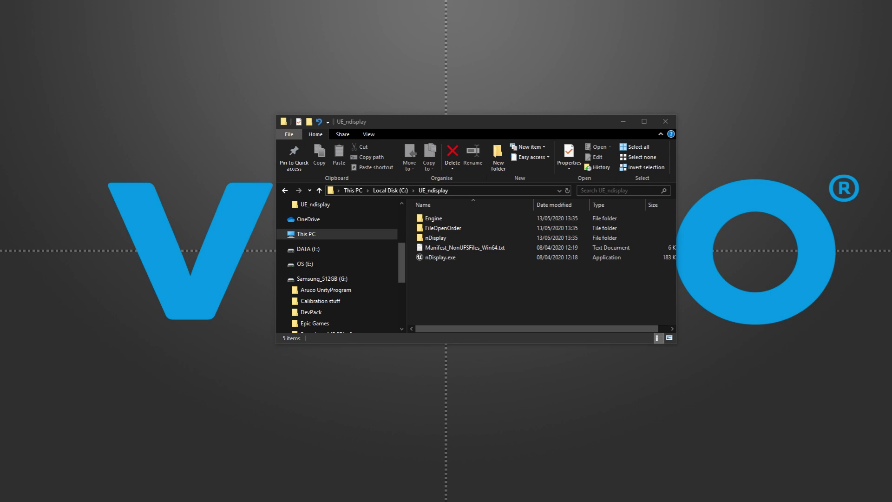
# Move Multi-IG.cfg and the F1 folder into UE_ndisplay, then open a second Explorer window.
pyautogui.moveTo(172, 442); pyautogui.dragTo(448, 306)
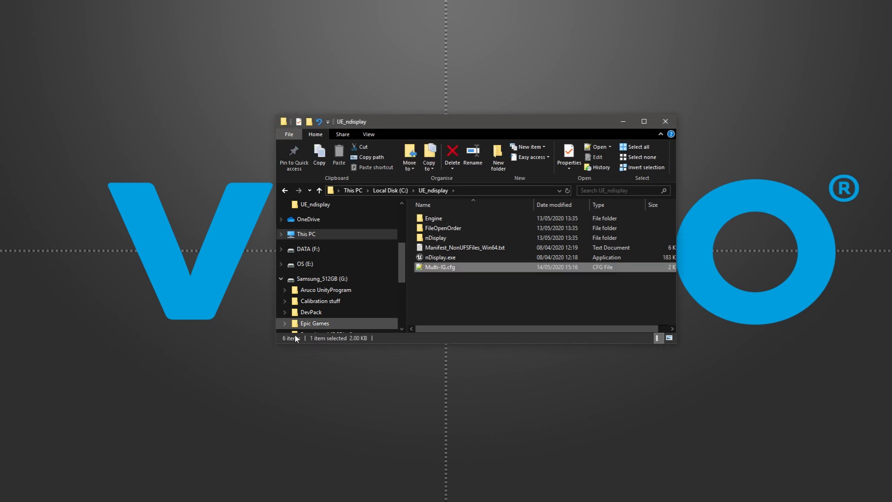
pyautogui.click(204, 426)
pyautogui.moveTo(203, 427); pyautogui.dragTo(451, 299)
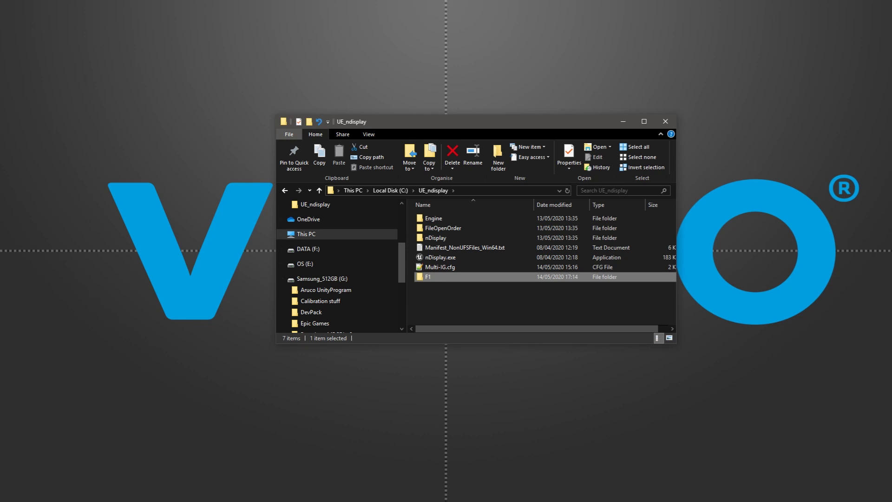
pyautogui.press('super+e')
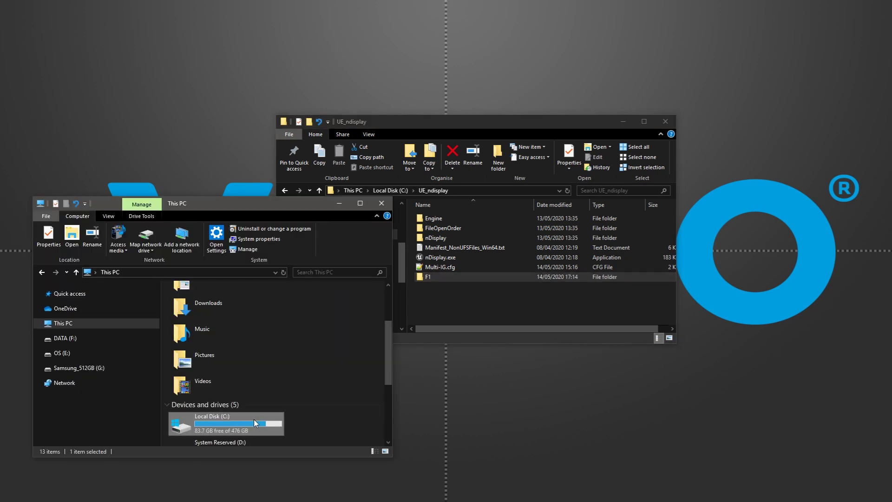
# Browse to C:\Program Files\Epic Games\UE_4.24\Engine\Binaries\DotNET.
pyautogui.doubleClick(254, 419)
pyautogui.doubleClick(247, 340)
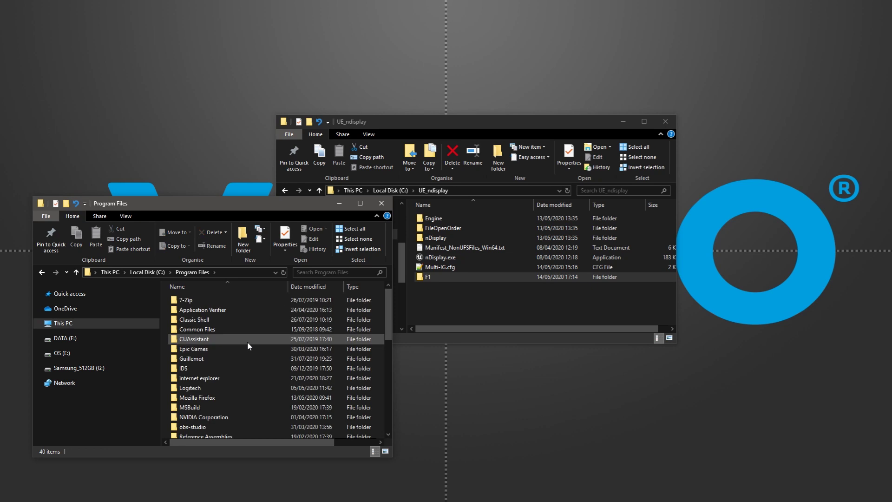
pyautogui.click(246, 352)
pyautogui.doubleClick(246, 353)
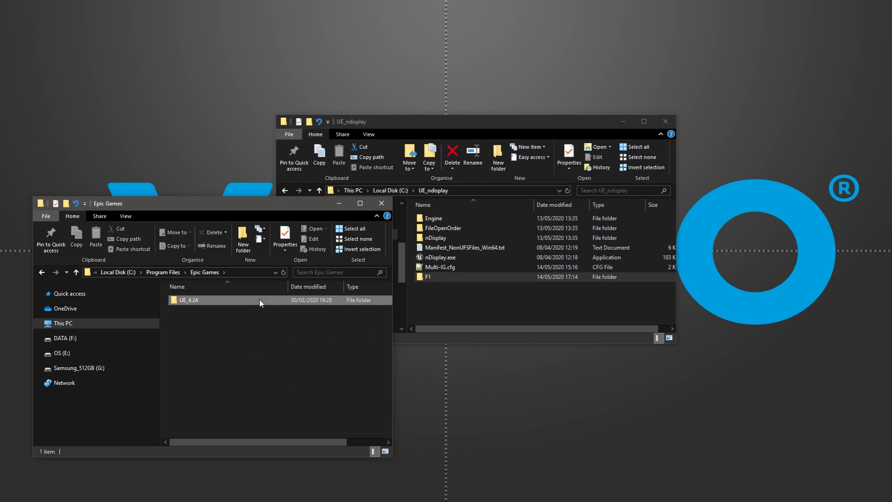
pyautogui.doubleClick(259, 300)
pyautogui.doubleClick(255, 313)
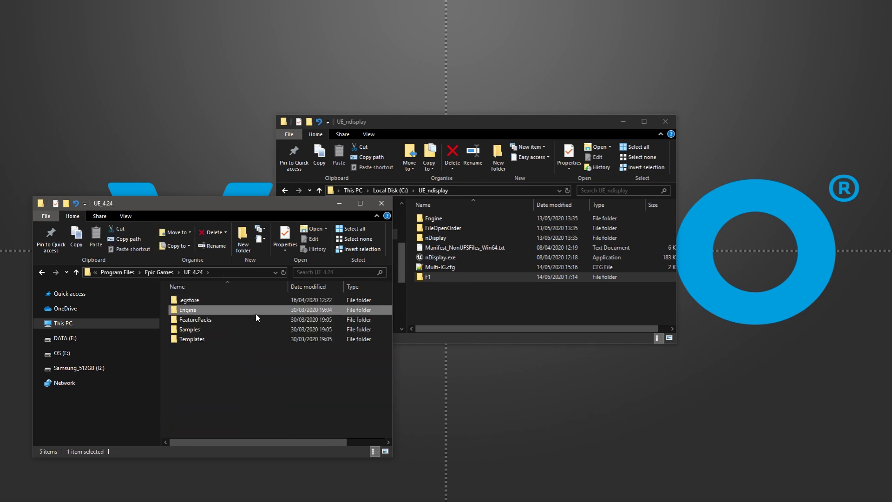
pyautogui.doubleClick(221, 300)
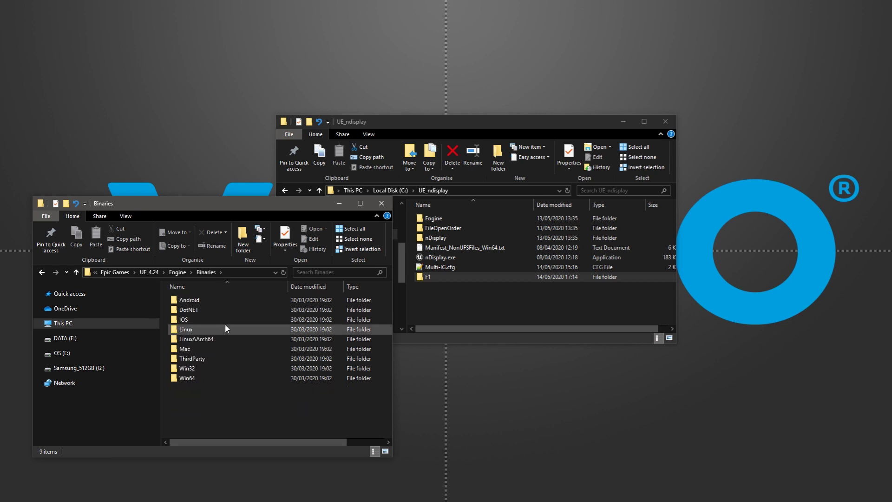
pyautogui.click(230, 310)
pyautogui.doubleClick(230, 310)
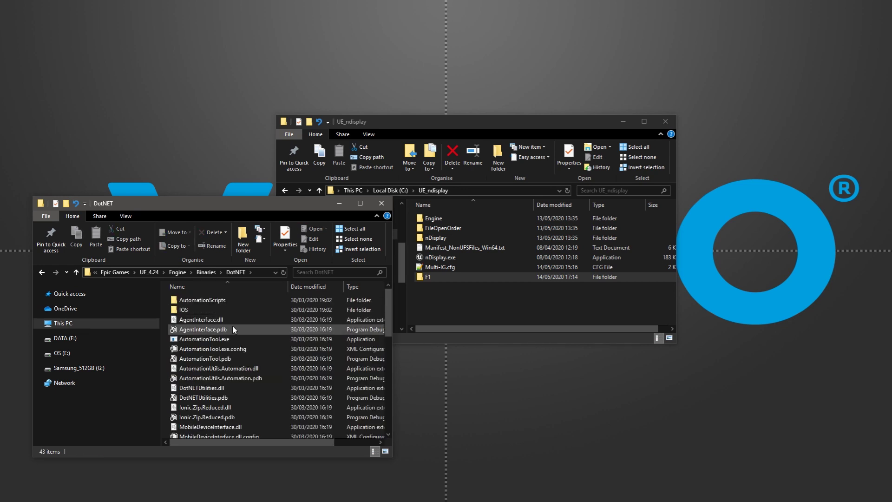
pyautogui.scroll(-1, 237, 358)
pyautogui.scroll(-1, 241, 367)
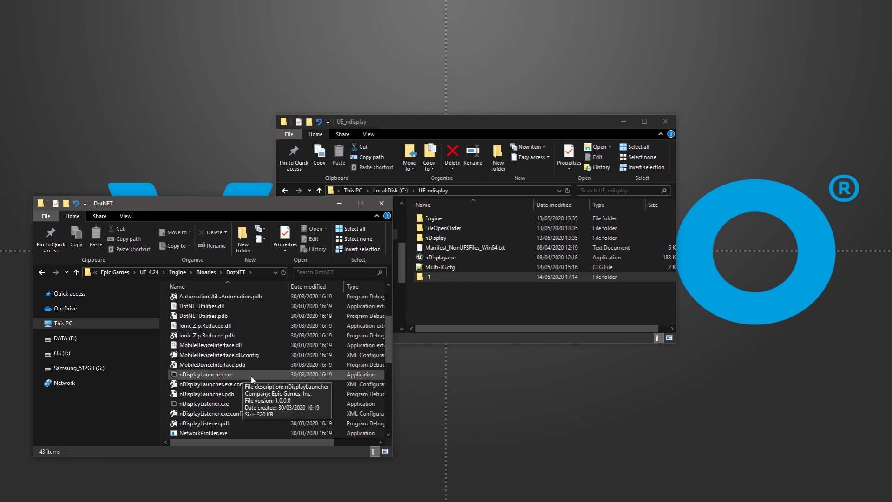
# Copy nDisplayLauncher.exe and nDisplayListener.exe into the UE_ndisplay folder.
pyautogui.click(251, 375)
pyautogui.keyDown('ctrl'); pyautogui.click(263, 404); pyautogui.keyUp('ctrl')
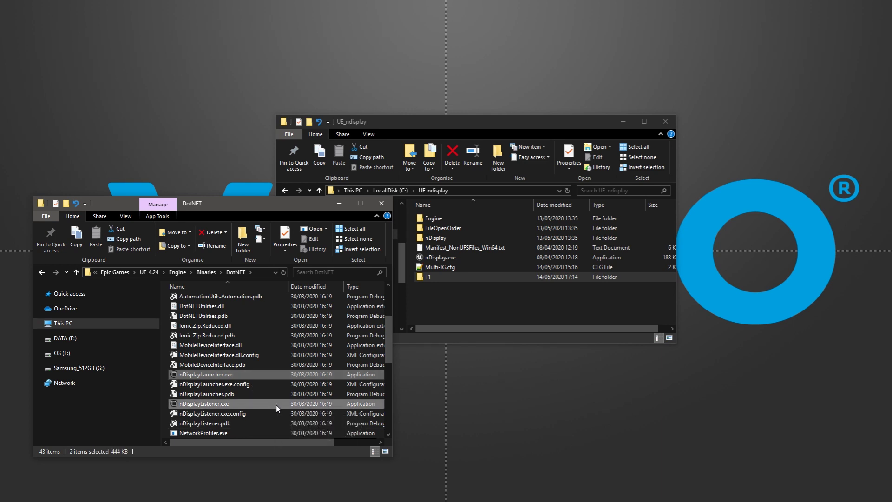
pyautogui.rightClick(275, 406)
pyautogui.click(305, 351)
pyautogui.click(450, 302)
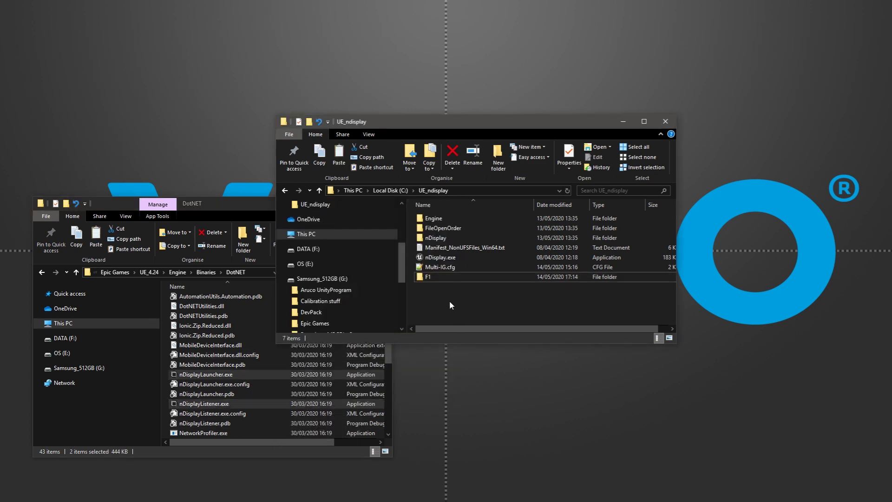
pyautogui.hotkey('ctrl', 'v')
# Close the DotNET Explorer window.
pyautogui.hotkey('alt', 'Tab')
pyautogui.click(389, 202)
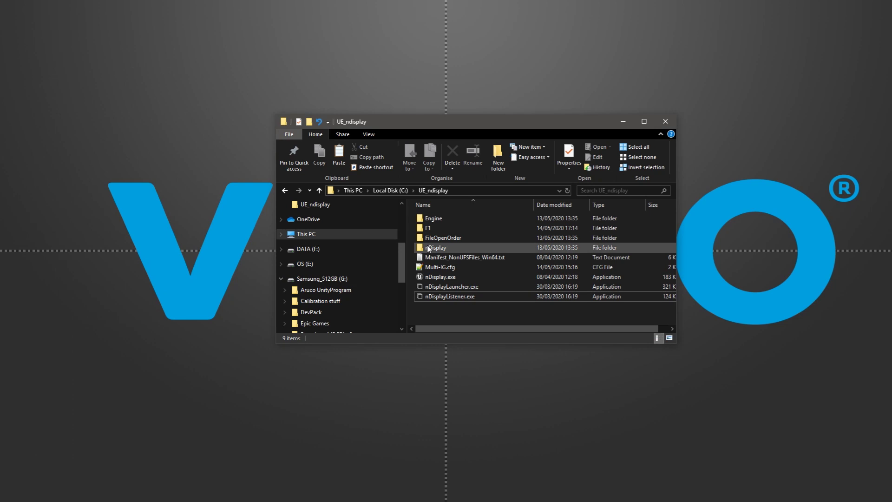
pyautogui.click(581, 229)
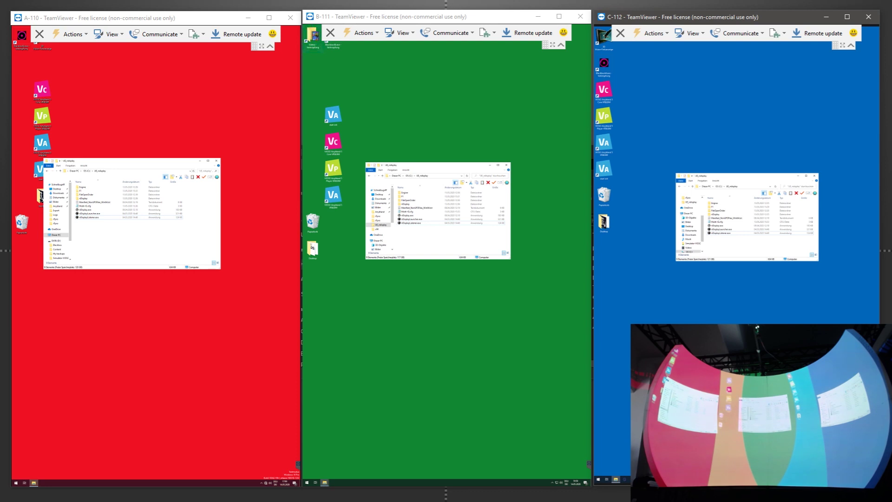
# Run nDisplayListener.exe on the blue, green and red remote PCs and drag each console lower.
pyautogui.doubleClick(721, 233)
pyautogui.doubleClick(410, 223)
pyautogui.doubleClick(86, 218)
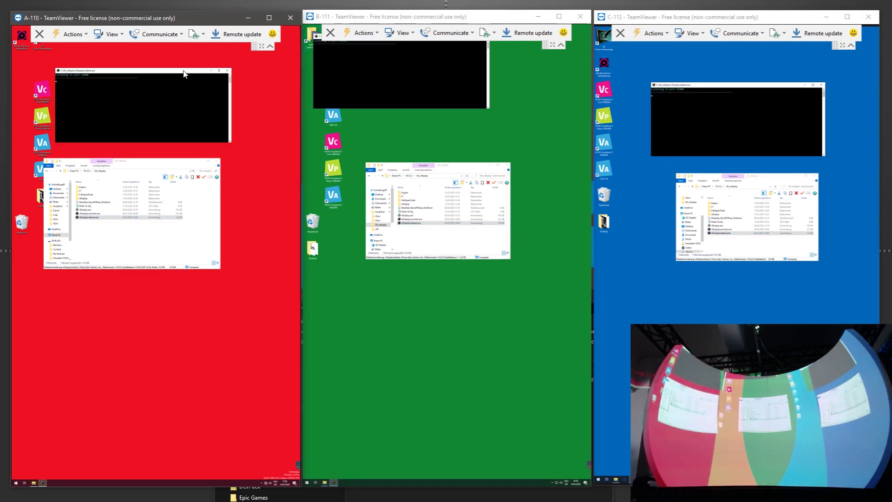
pyautogui.moveTo(93, 70); pyautogui.dragTo(93, 301)
pyautogui.moveTo(321, 37); pyautogui.dragTo(379, 301)
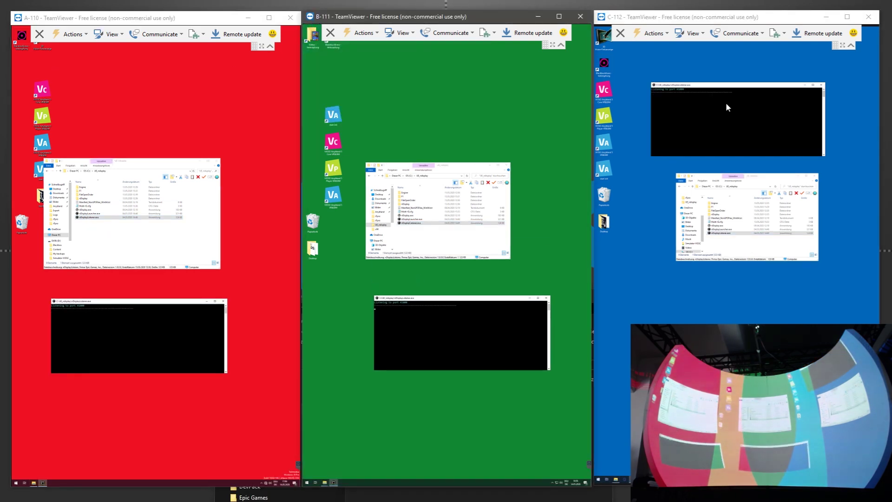
pyautogui.moveTo(725, 88); pyautogui.dragTo(724, 299)
pyautogui.hotkey('alt', 'Tab')
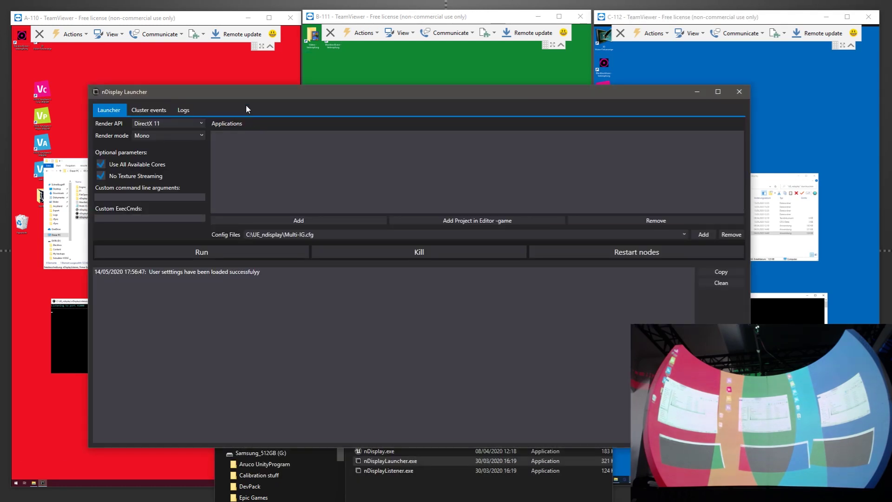
# Add C:\UE_ndisplay\nDisplay.exe as the launcher application and Multi-IG.cfg as the config file.
pyautogui.moveTo(252, 93); pyautogui.dragTo(277, 119)
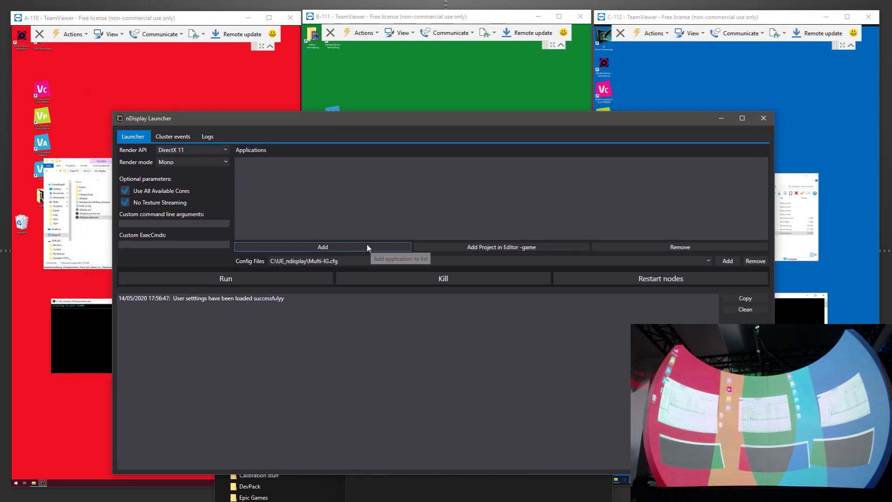
pyautogui.click(336, 244)
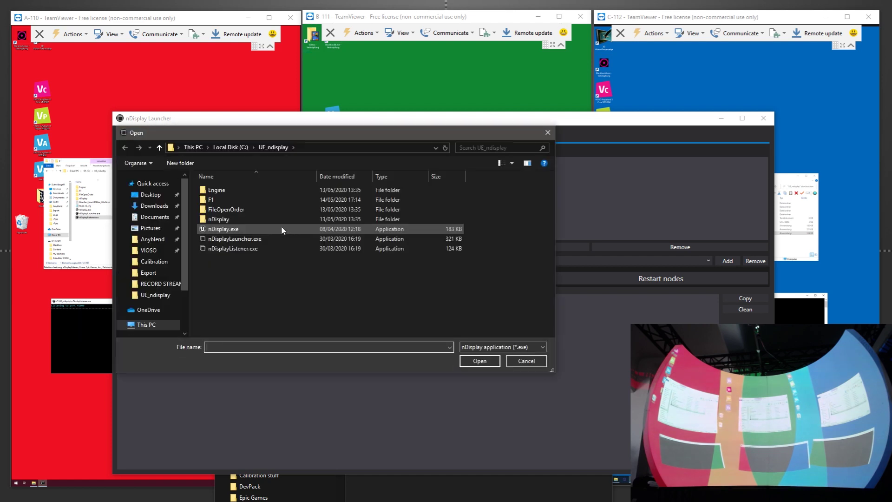
pyautogui.doubleClick(256, 231)
pyautogui.click(728, 260)
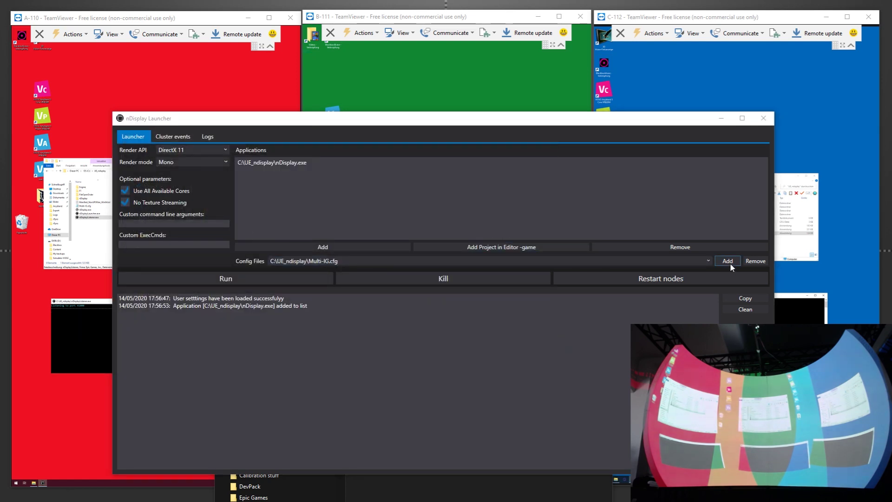
pyautogui.doubleClick(222, 229)
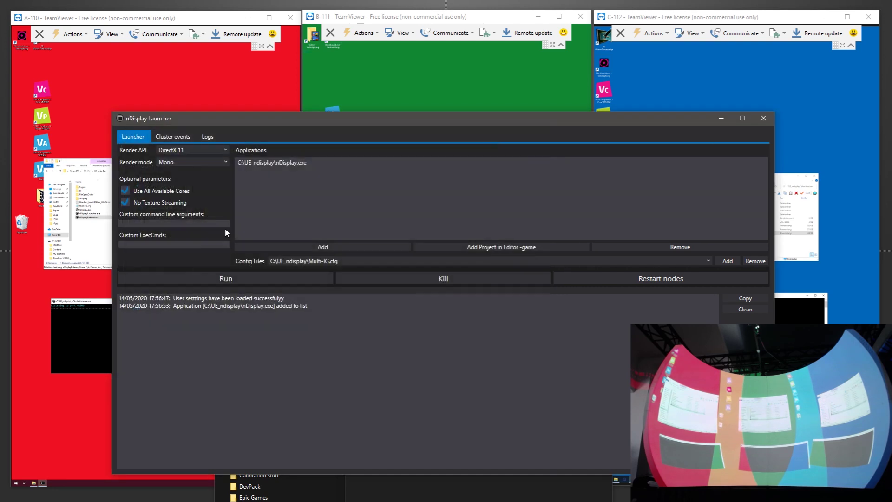
# Kill any running instances on all four cluster nodes and check the remote desktops.
pyautogui.click(440, 279)
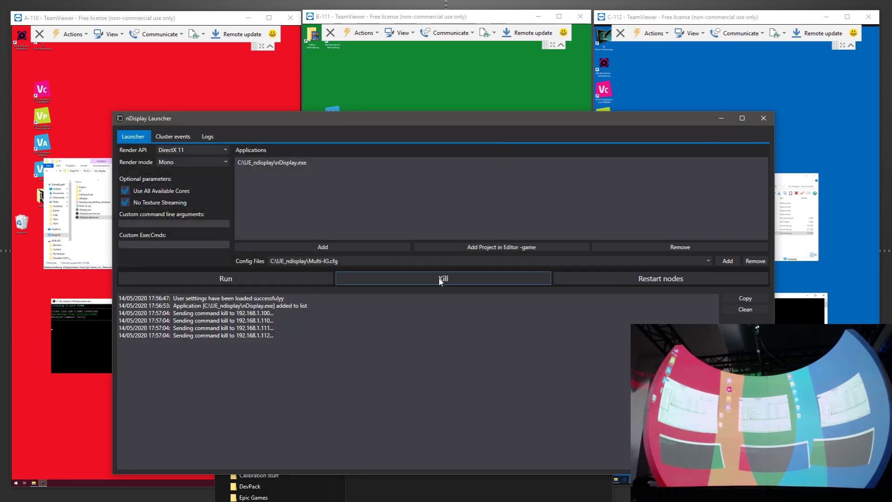
pyautogui.press('super+Down')
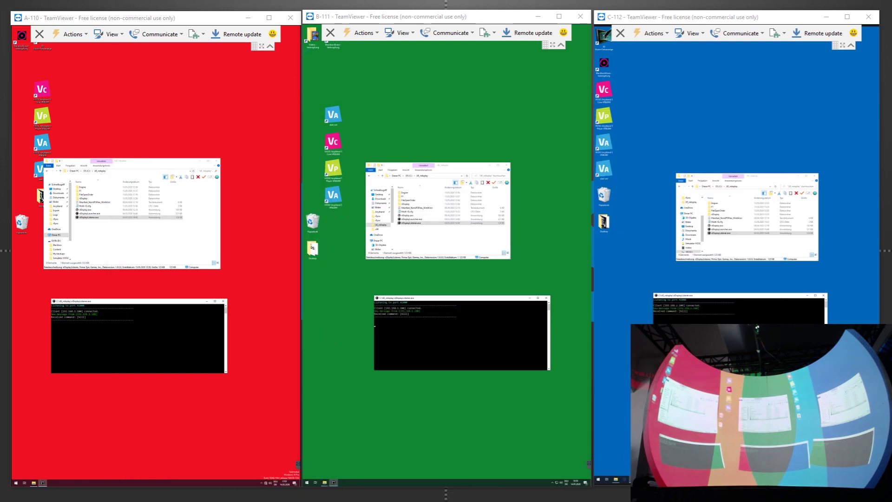
pyautogui.hotkey('alt', 'Tab')
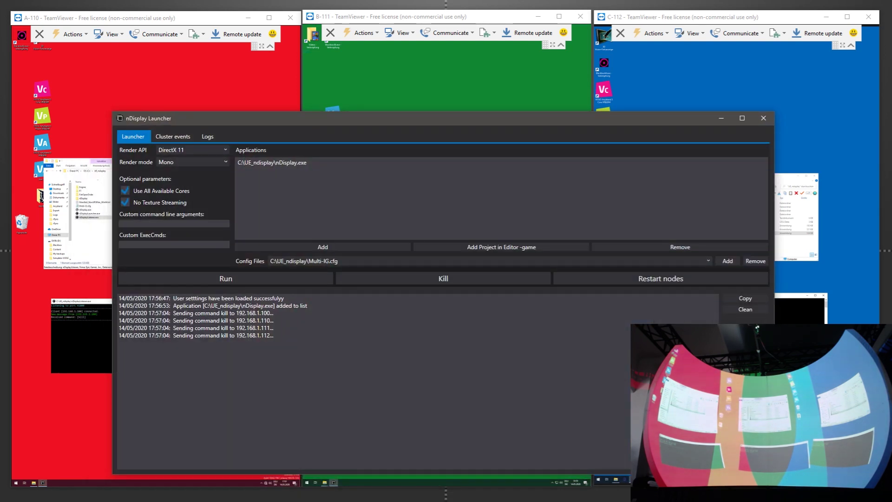
# Run the nDisplay.exe entry with Multi-IG.cfg on all four cluster nodes.
pyautogui.click(302, 164)
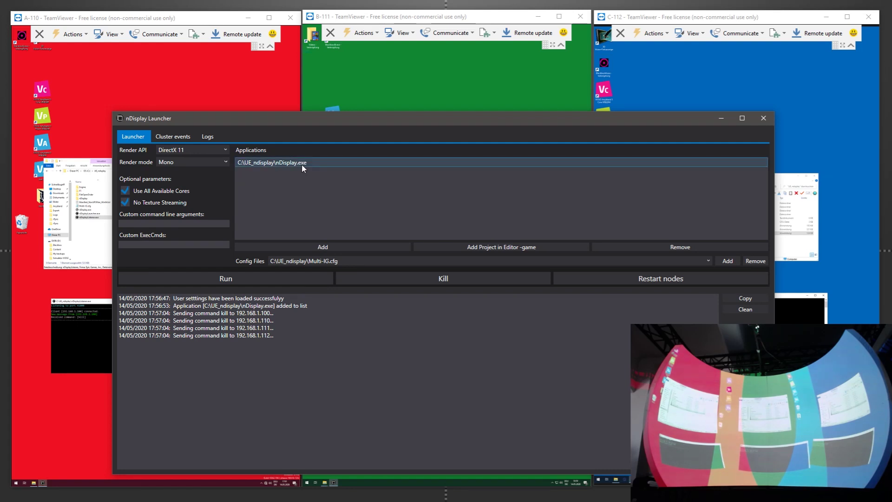
pyautogui.click(284, 278)
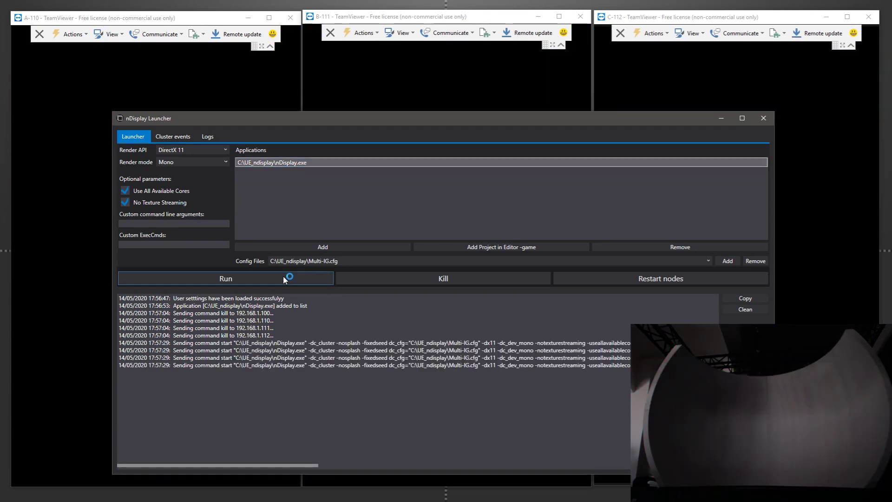